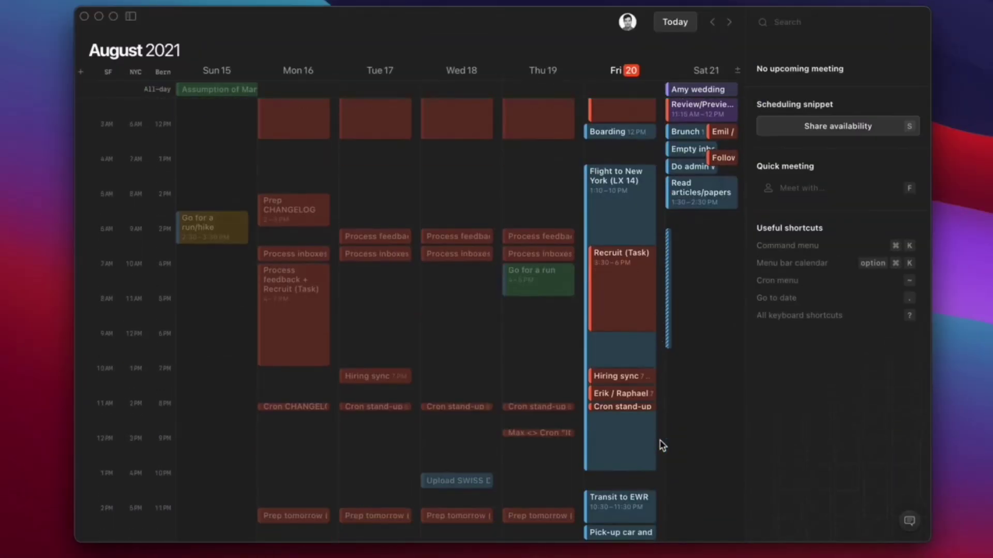
scroll(661, 445, right, 3)
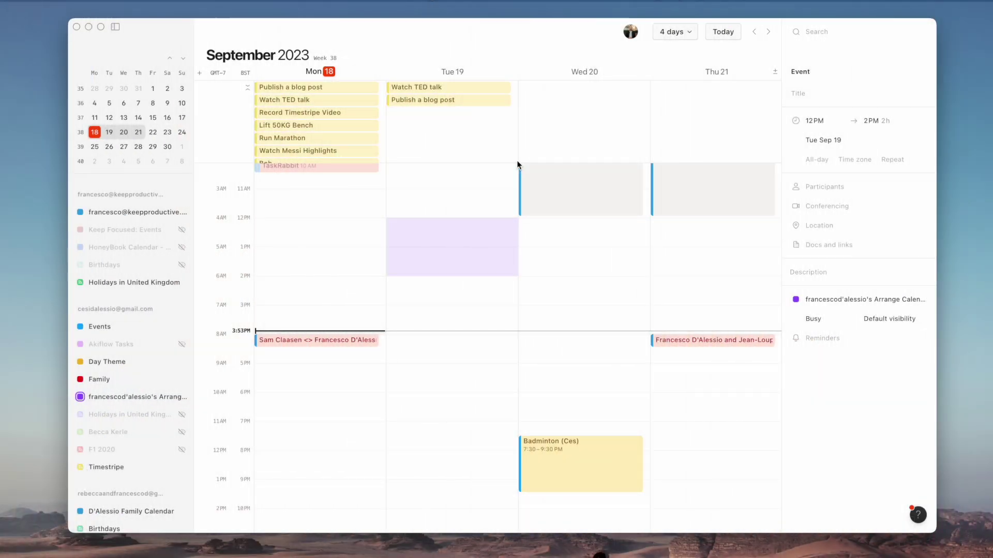
Discard the Tuesday draft and move the Hello event to Thursday Aug 26 in week view.
key(Escape)
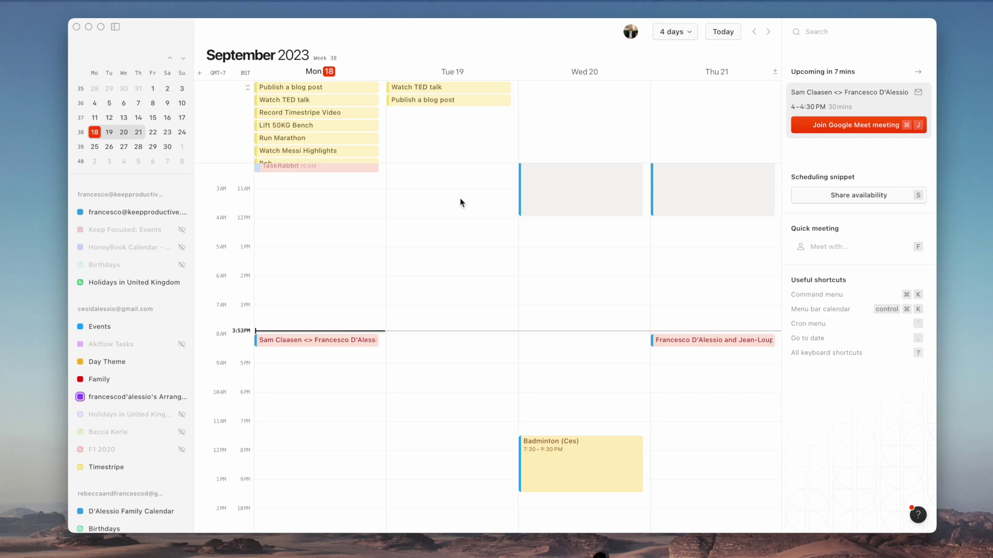
click(693, 29)
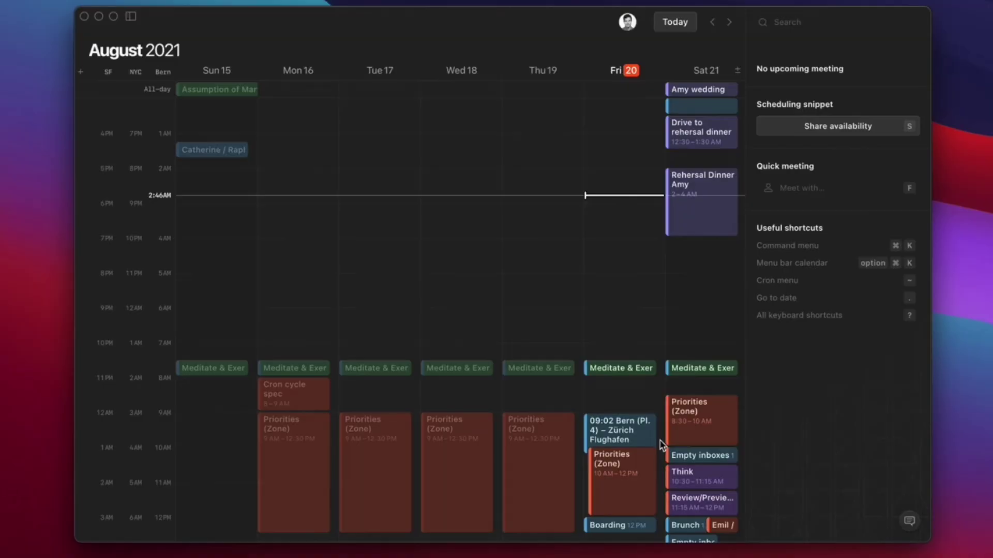
scroll(662, 444, down, 10)
scroll(662, 445, down, 5)
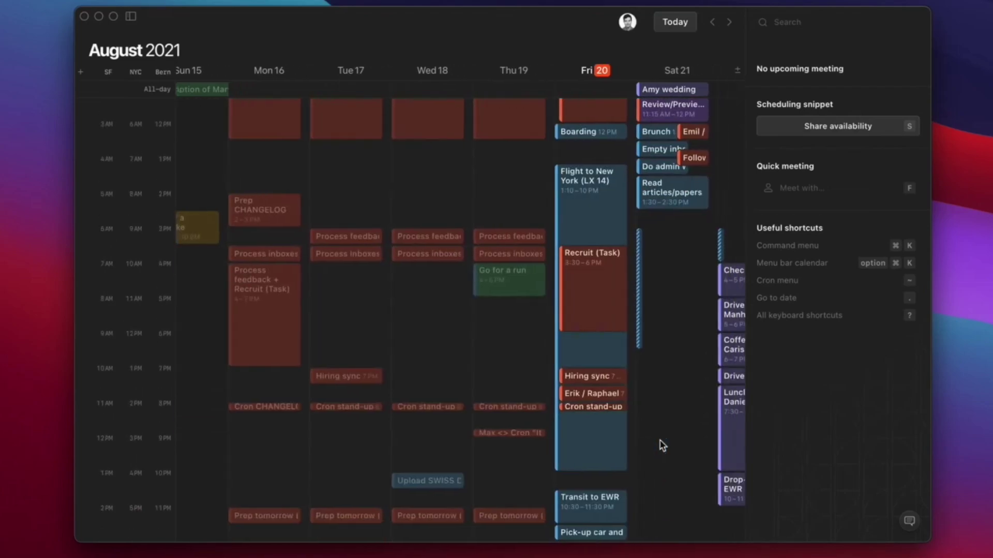
scroll(661, 444, right, 3)
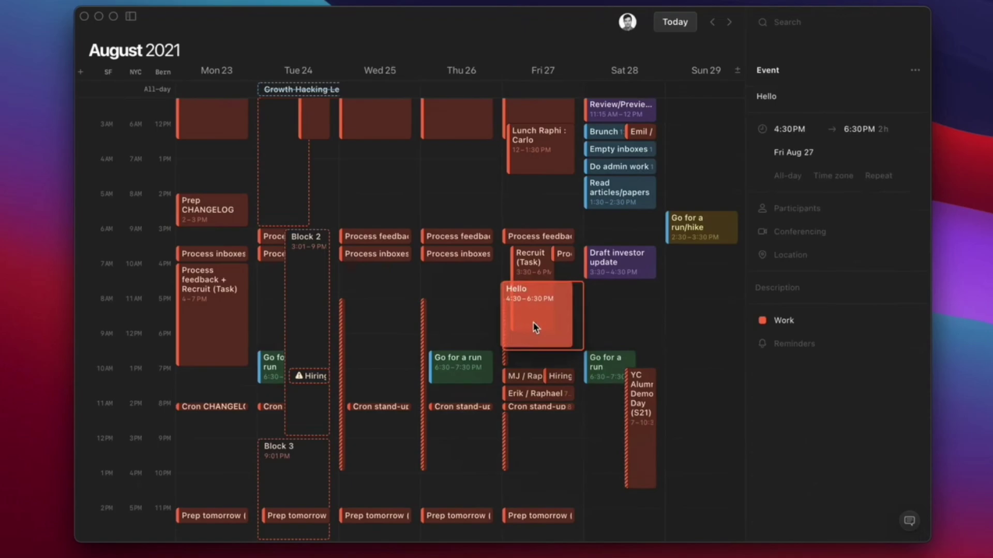
drag(533, 322, 455, 206)
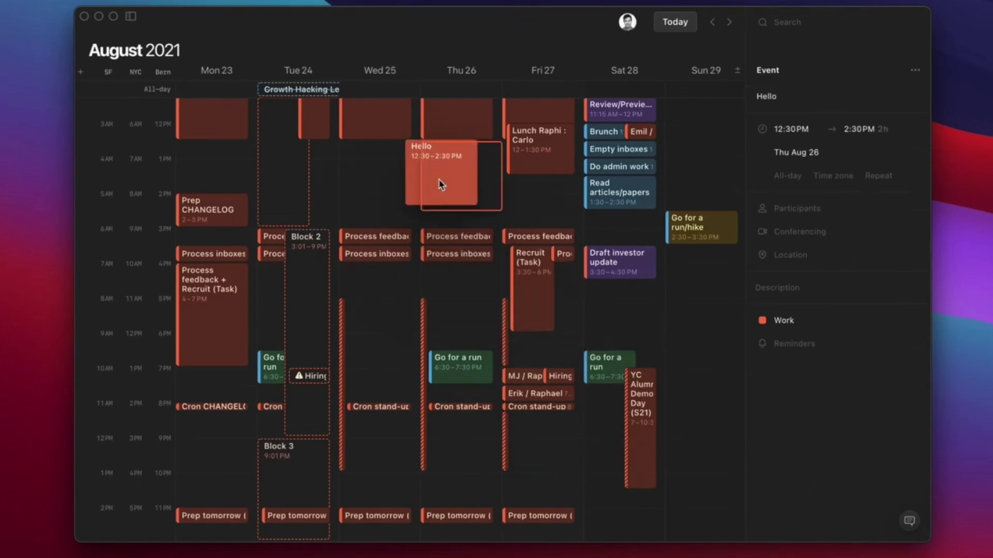
Recolour the Hello event orange, then delete it.
right_click(453, 203)
click(512, 213)
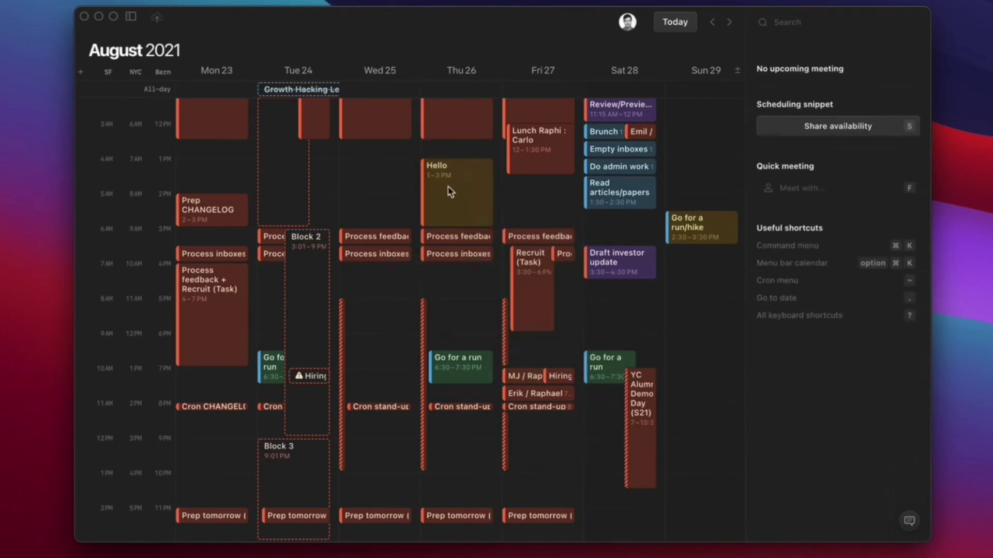
click(474, 202)
key(Delete)
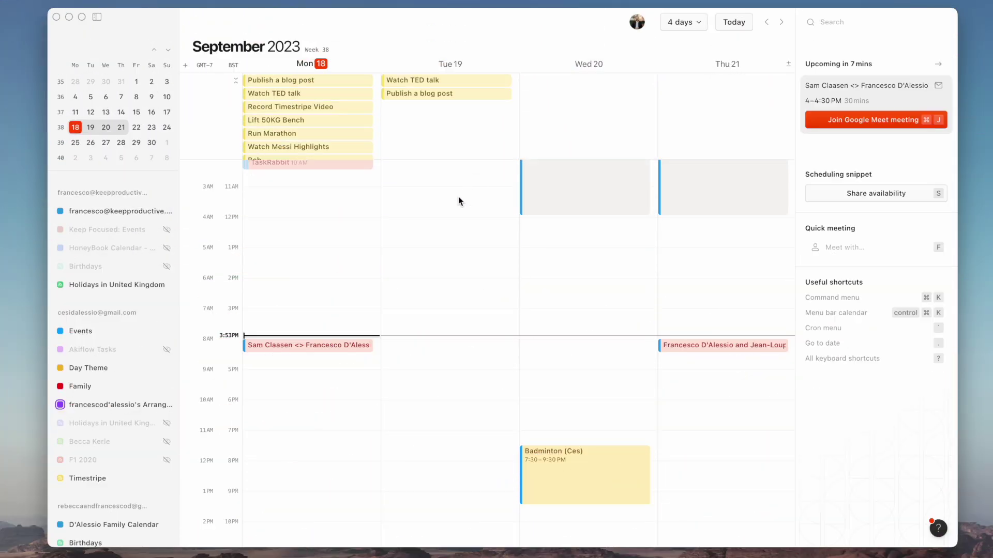
click(687, 21)
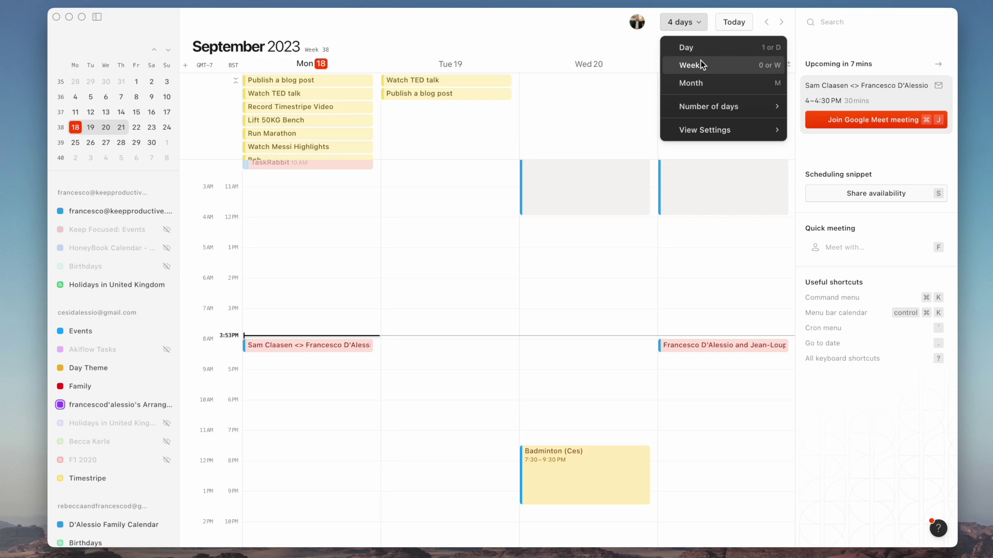
click(693, 64)
click(687, 22)
click(690, 47)
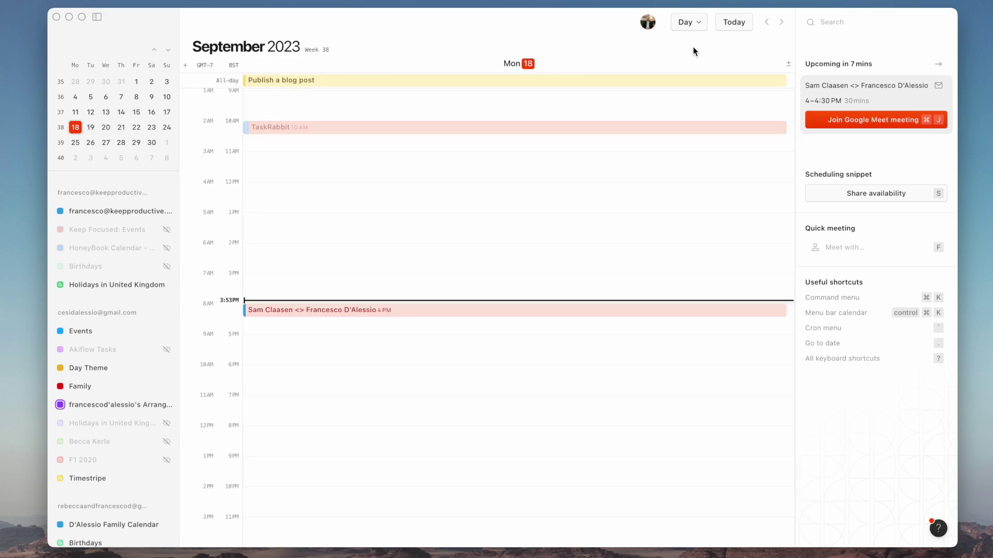
click(689, 22)
click(698, 65)
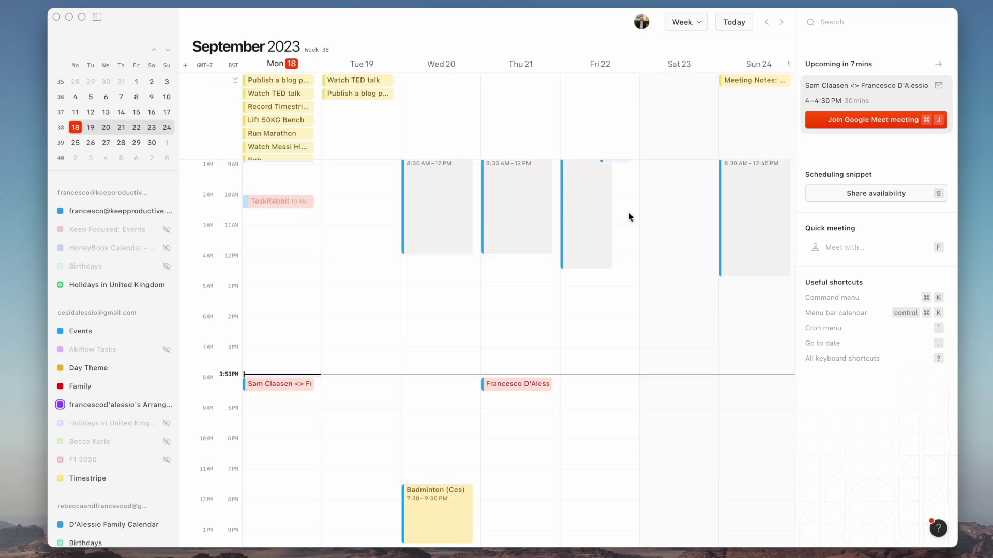
click(844, 192)
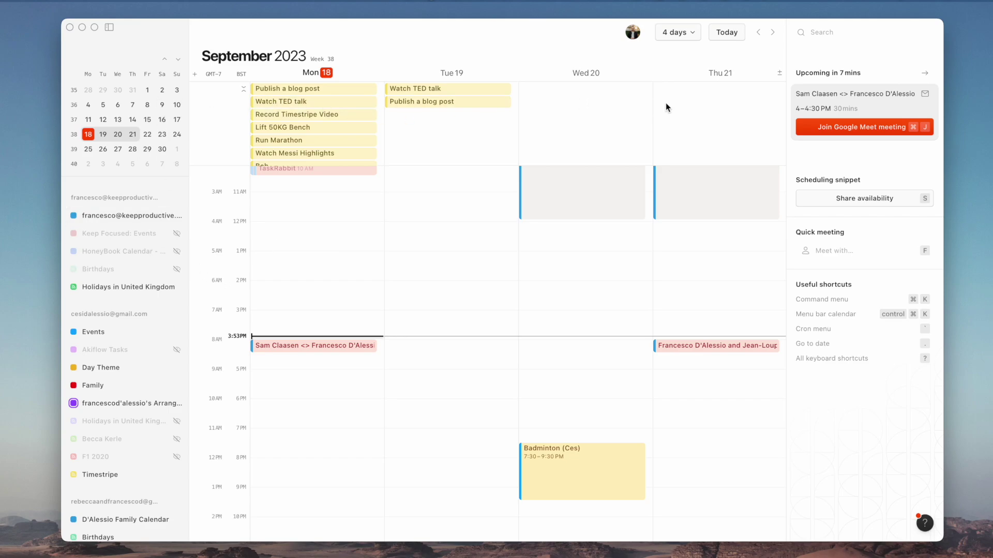
mouse_move(867, 119)
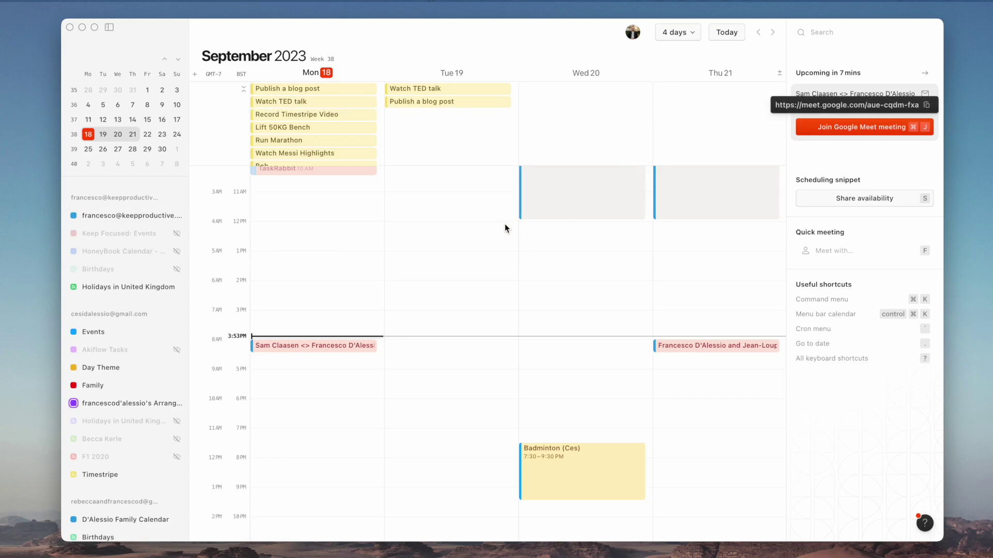
Discard a drafted Tue 19 event, then try the week and single-day views.
drag(466, 229, 466, 284)
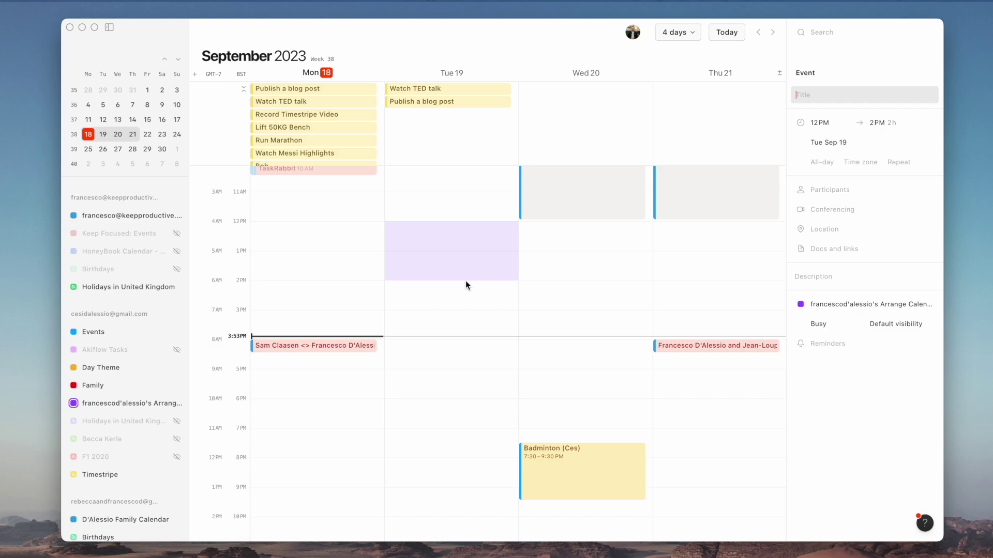
key(Escape)
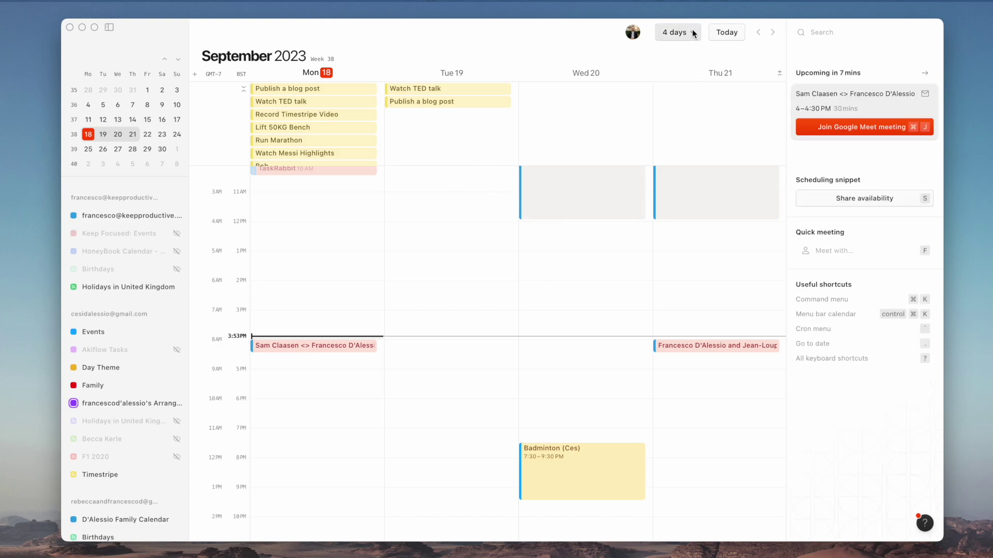
click(694, 33)
click(696, 74)
click(681, 32)
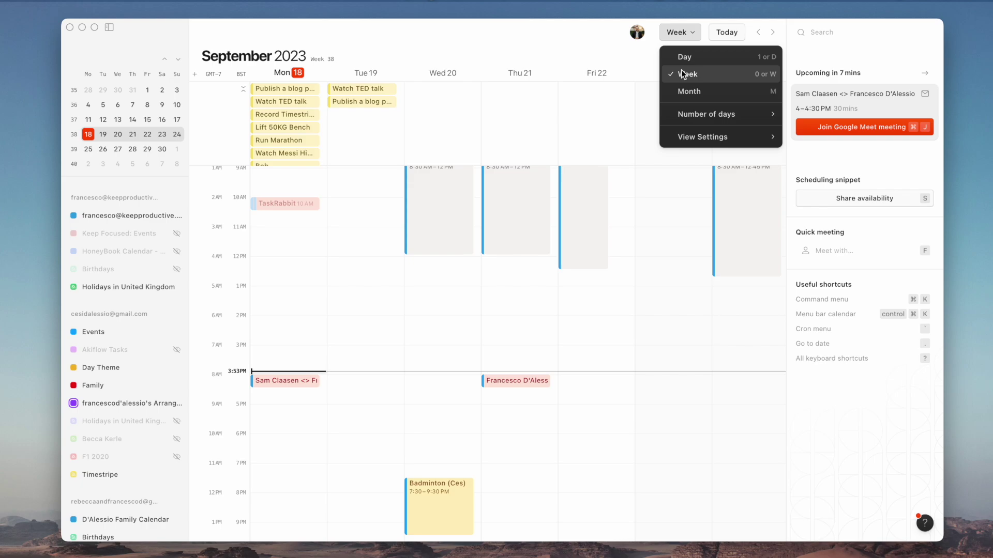
click(688, 57)
click(682, 33)
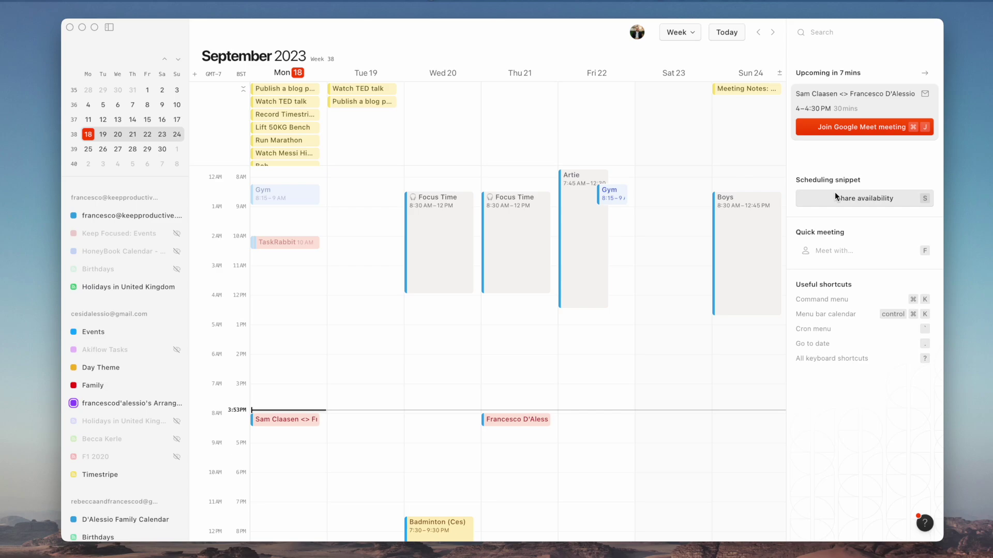
Mark availability on Fri 22 2:15–3:15 PM, Wed 20 afternoon, and Tue 19 afternoon and 6–7 PM.
click(835, 197)
drag(598, 362, 608, 392)
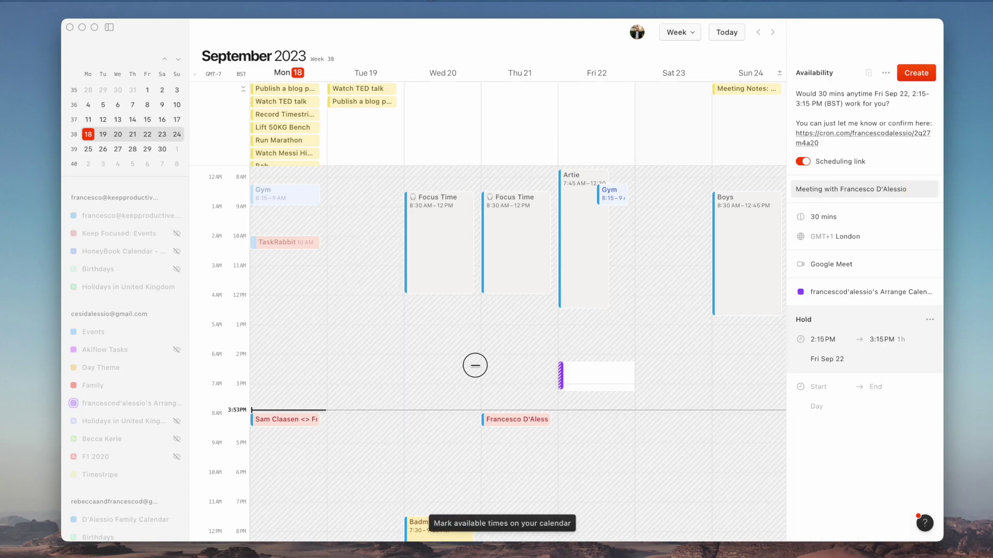
drag(474, 365, 466, 399)
drag(375, 366, 375, 413)
click(364, 486)
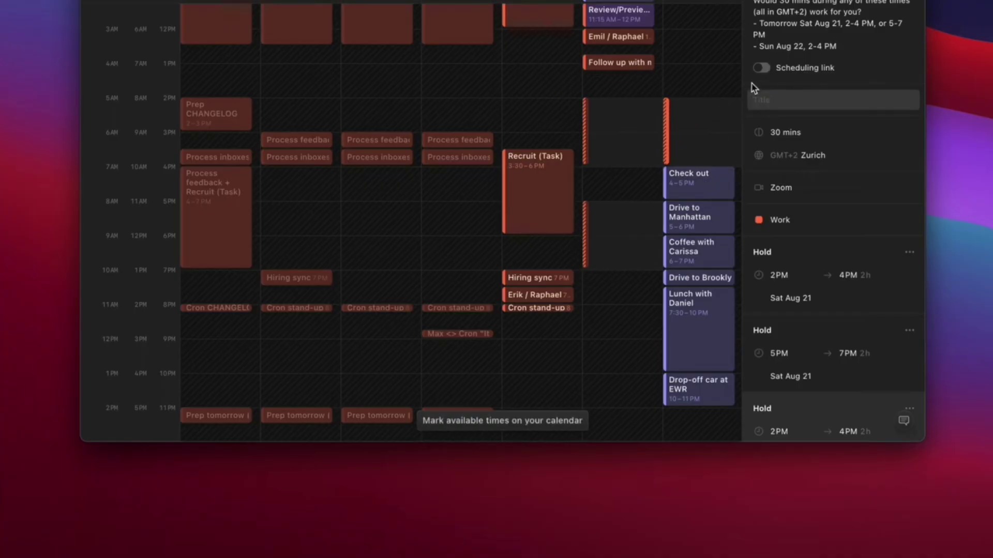
Set the availability time zone to San Francisco and reveal the calendar sidebar.
key(Tab)
key(Tab)
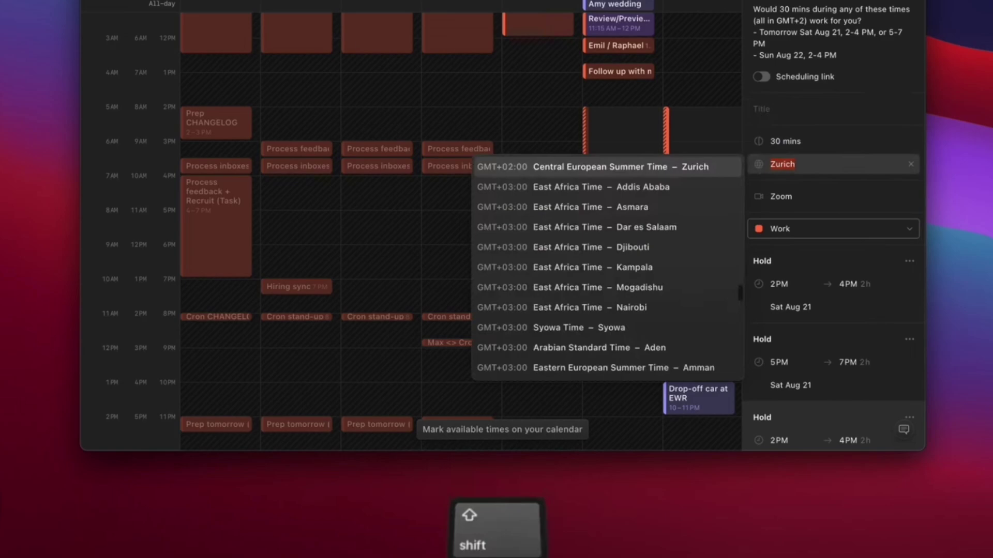
text(San fran)
key(Return)
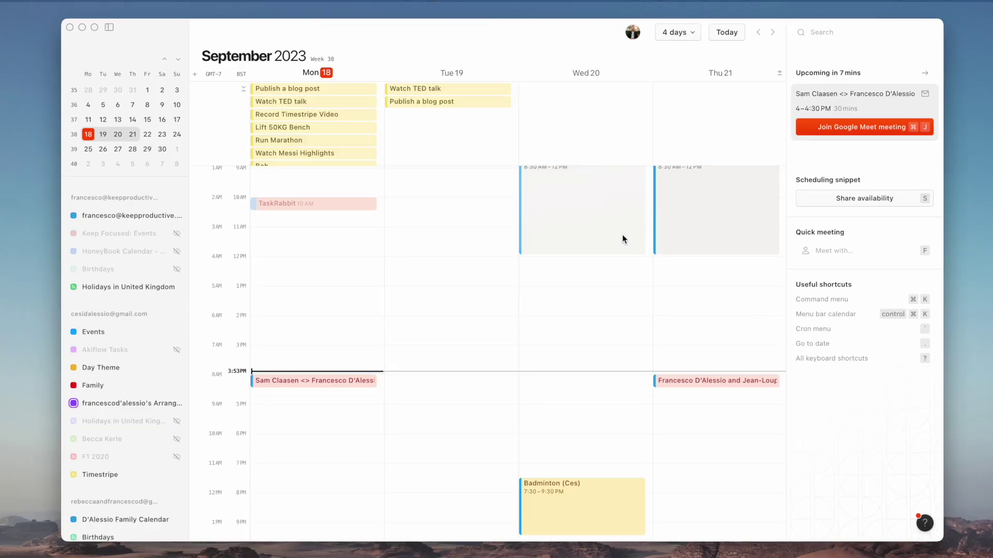
scroll(397, 266, down, 2)
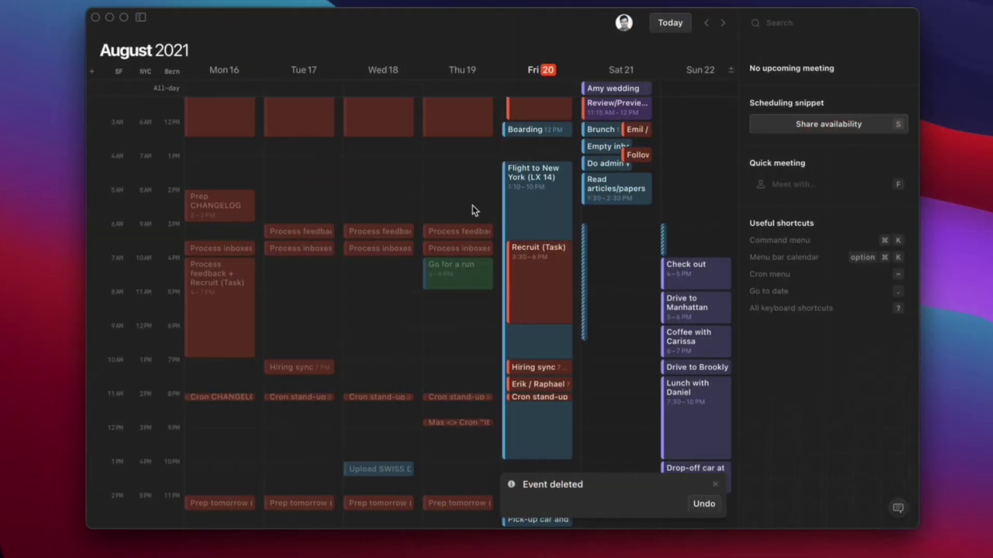
click(141, 18)
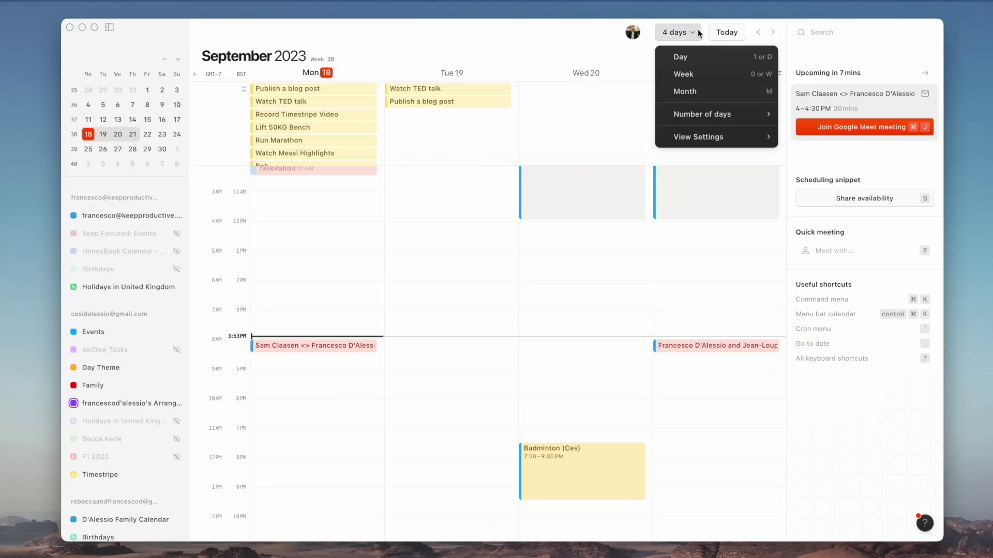
Settle on the full week view after briefly trying the single-day view.
click(692, 72)
click(683, 34)
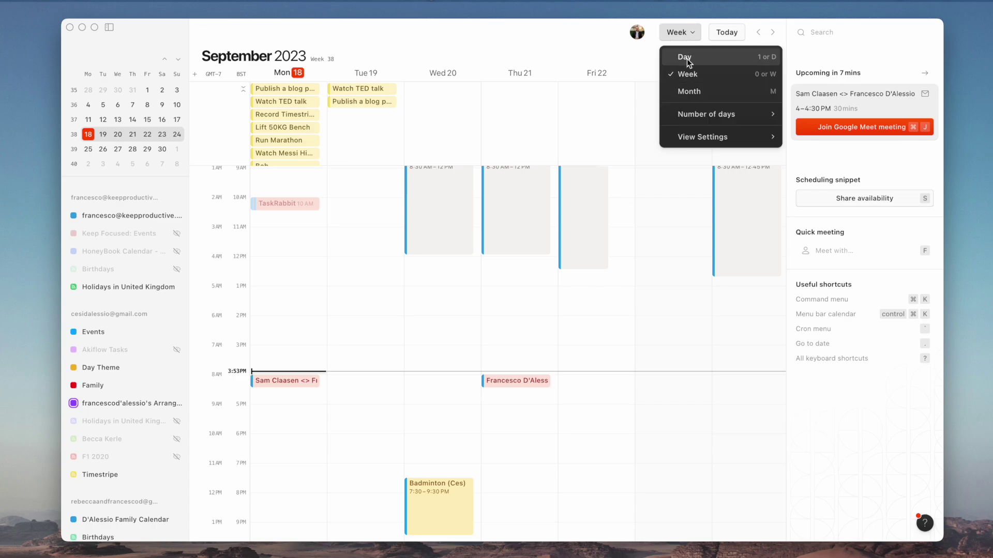
click(686, 59)
click(685, 32)
click(687, 74)
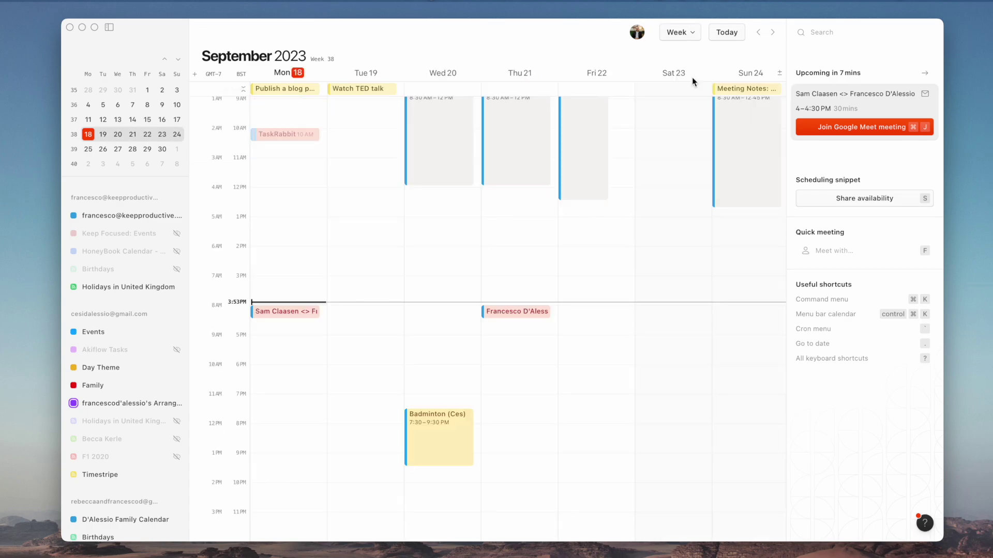
scroll(624, 221, up, 4)
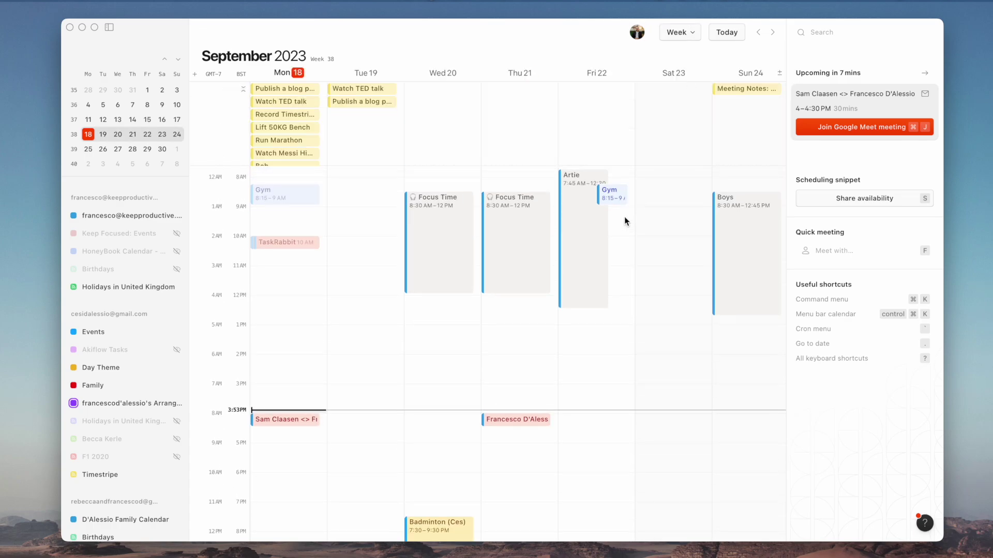
Mark Tue 19, Wed 20 and Fri 22 afternoons as available to share.
click(832, 198)
drag(607, 365, 607, 391)
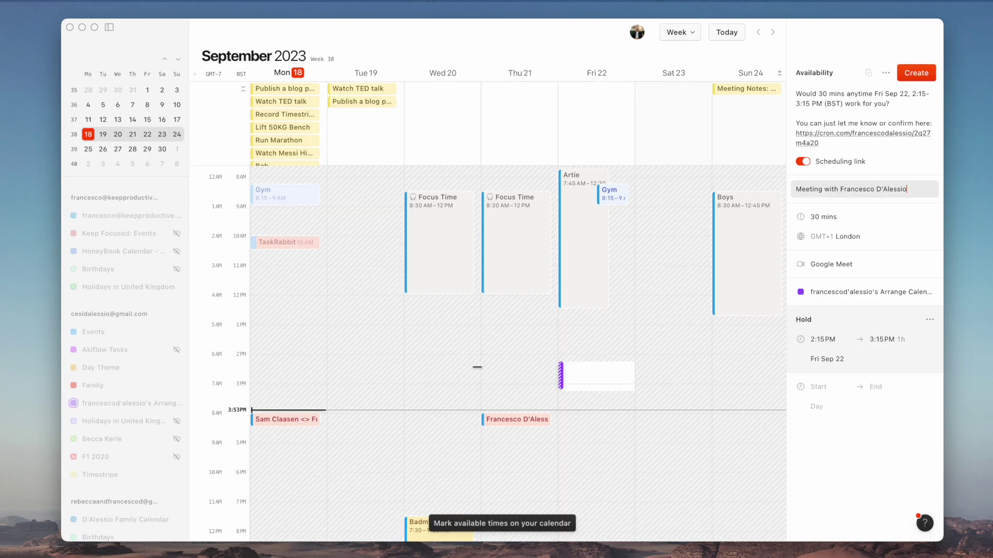
drag(473, 365, 475, 399)
drag(364, 365, 368, 411)
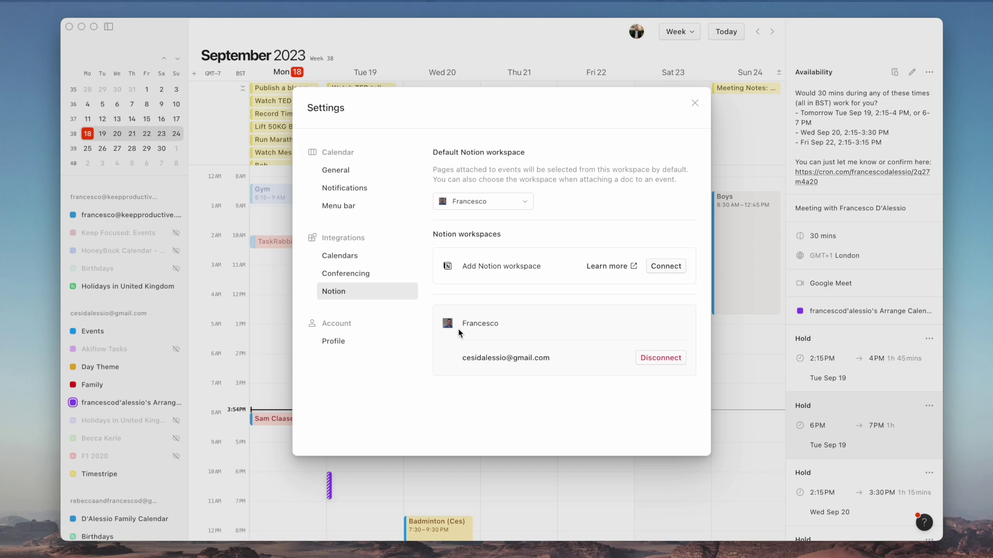
Review the General and Conferencing settings and the default Google Meet options.
click(369, 186)
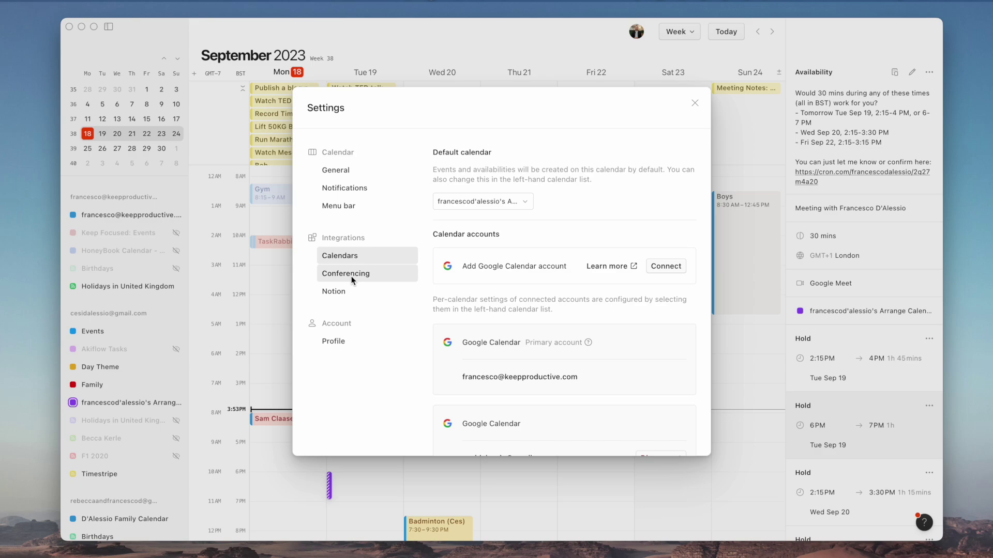
scroll(457, 276, down, 3)
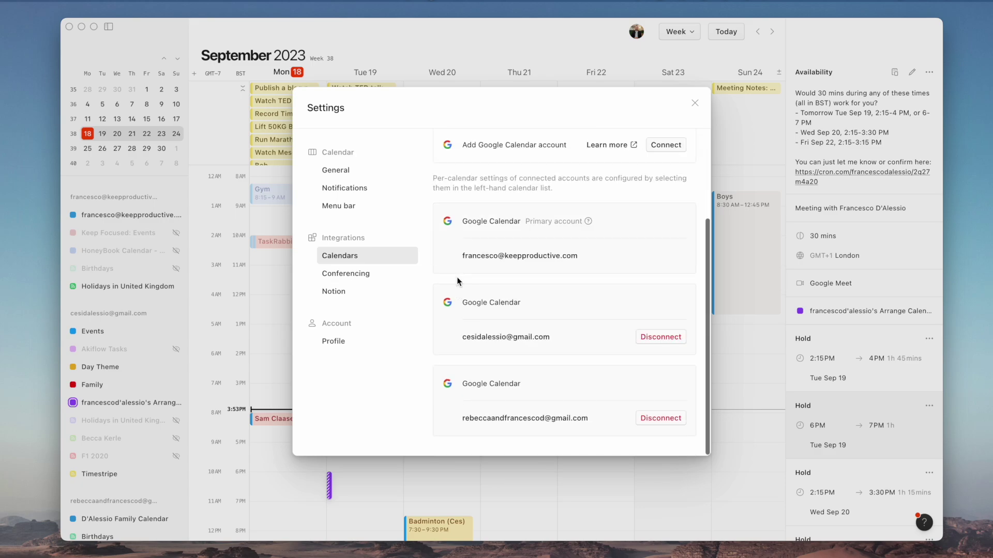
scroll(457, 277, up, 3)
click(379, 274)
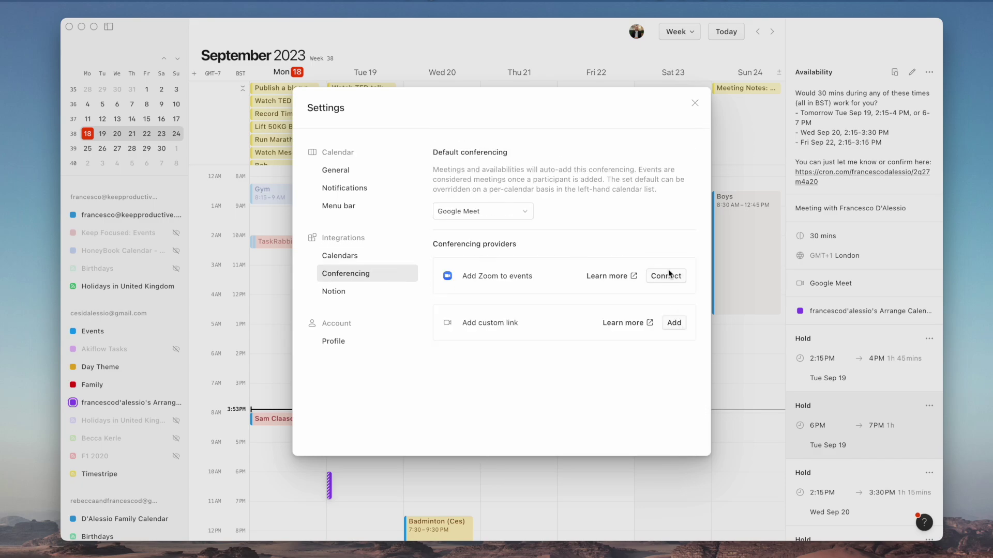
click(481, 212)
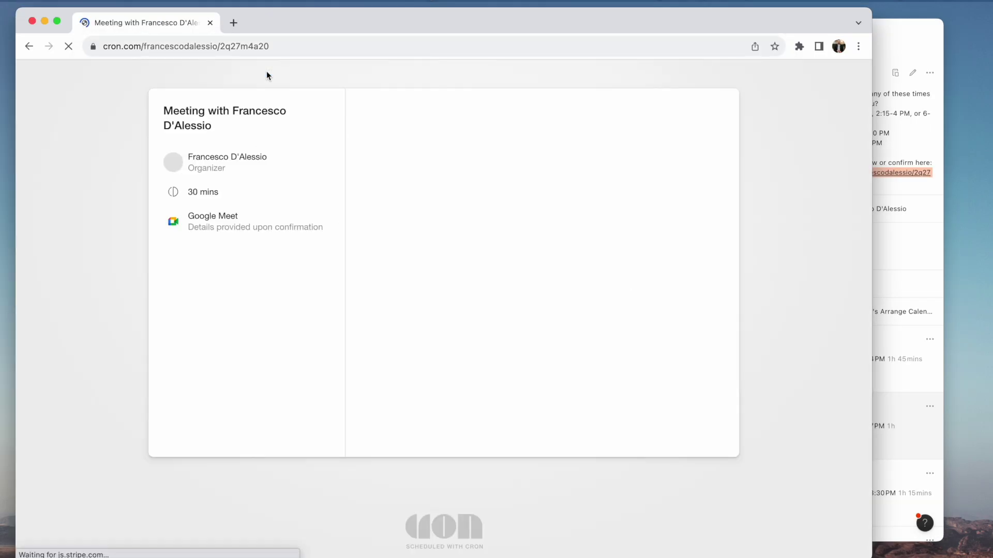
Close the Chrome window showing the booking page.
click(32, 22)
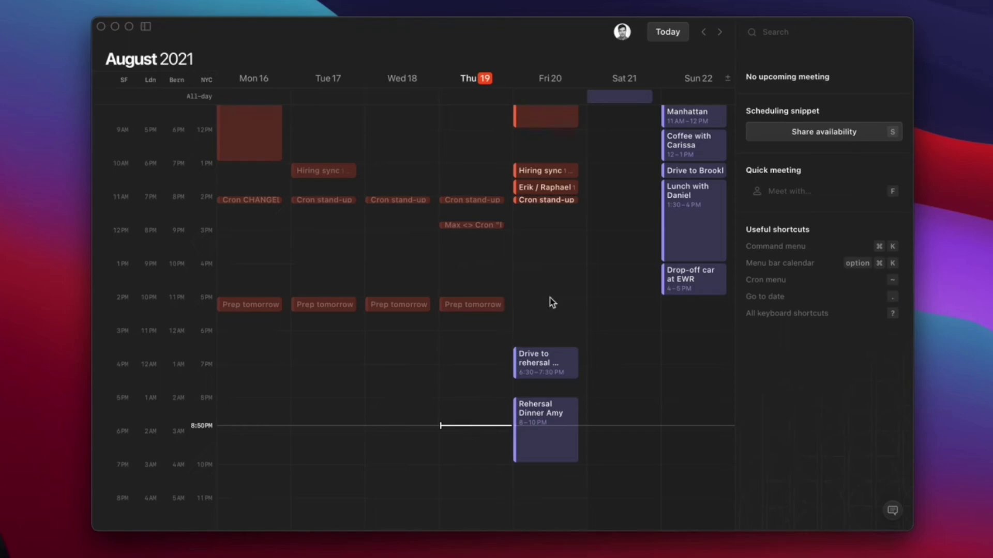
scroll(553, 287, up, 10)
scroll(564, 282, down, 6)
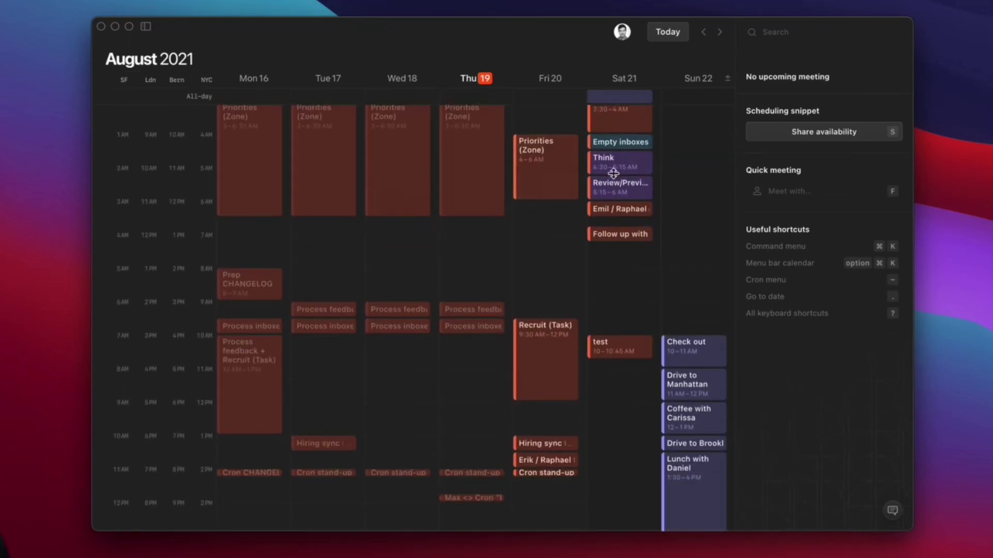
scroll(607, 332, down, 4)
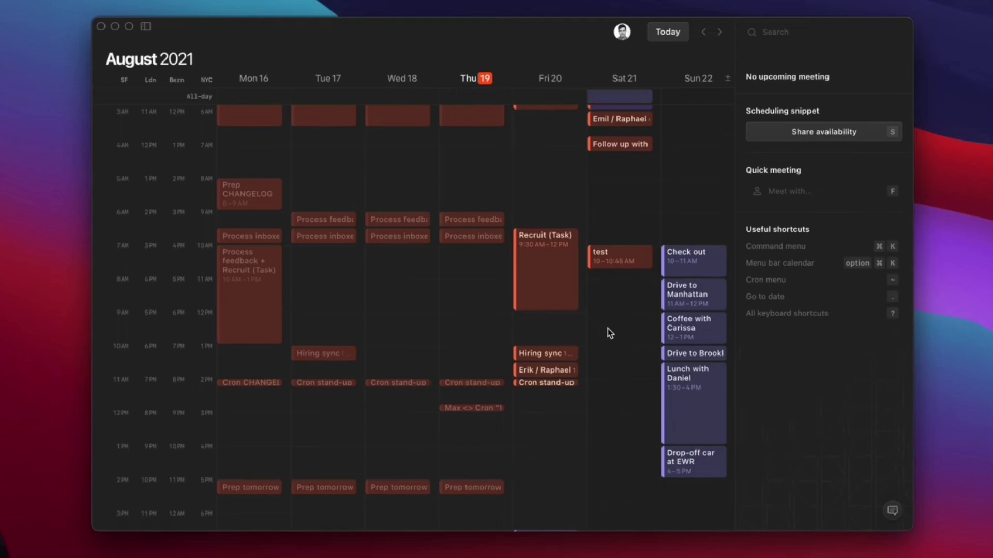
Delete the old availability after viewing shortcuts, then start a new one with S.
key(question)
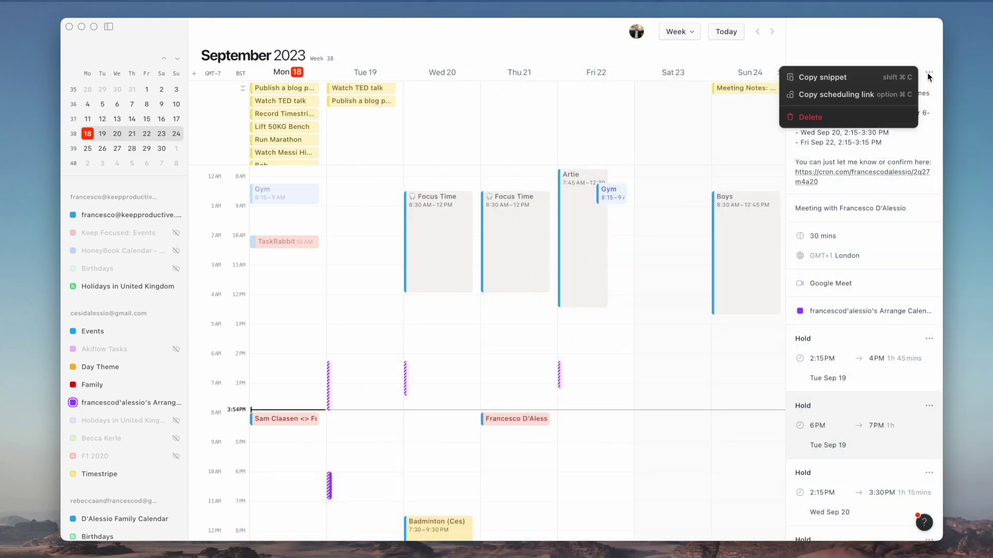
click(811, 116)
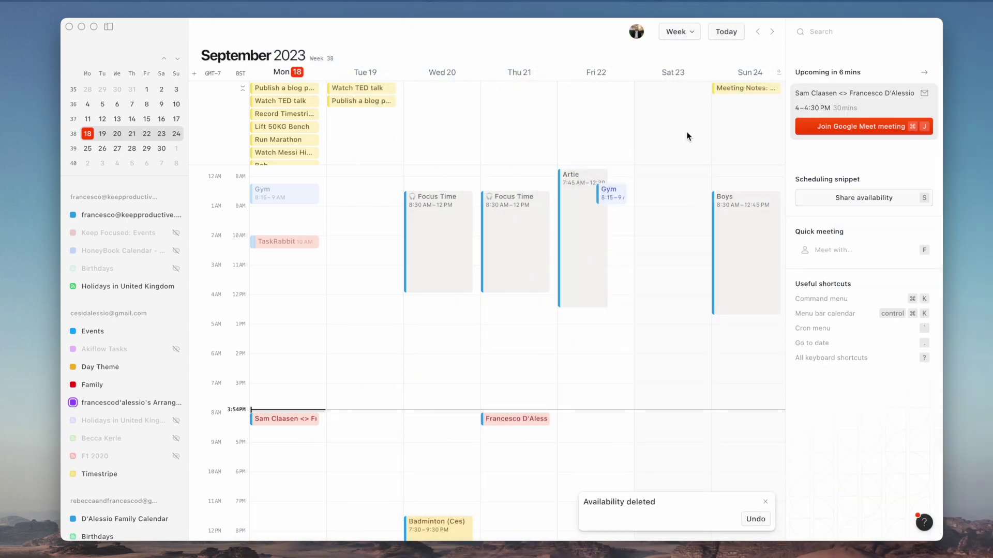
scroll(672, 232, down, 1)
click(851, 250)
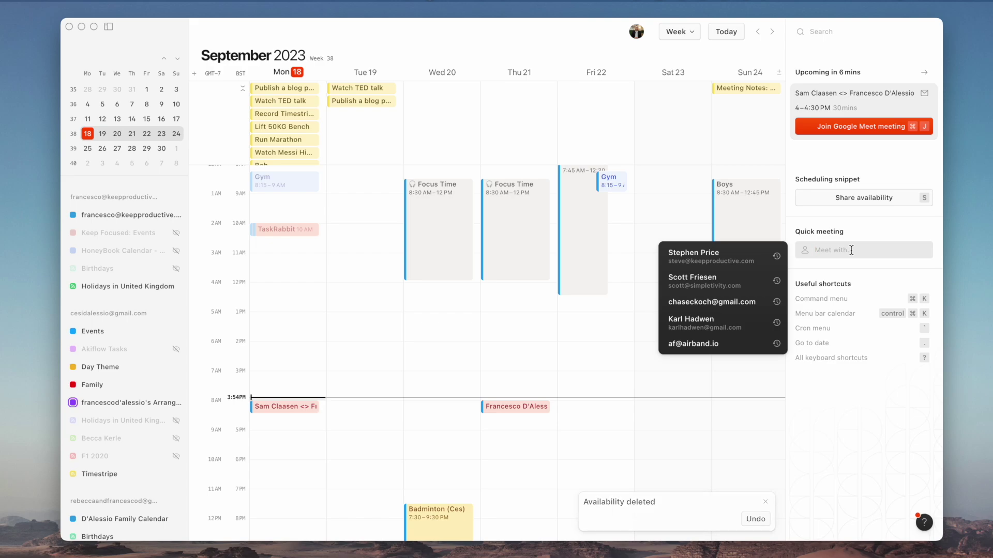
click(747, 420)
scroll(643, 305, up, 1)
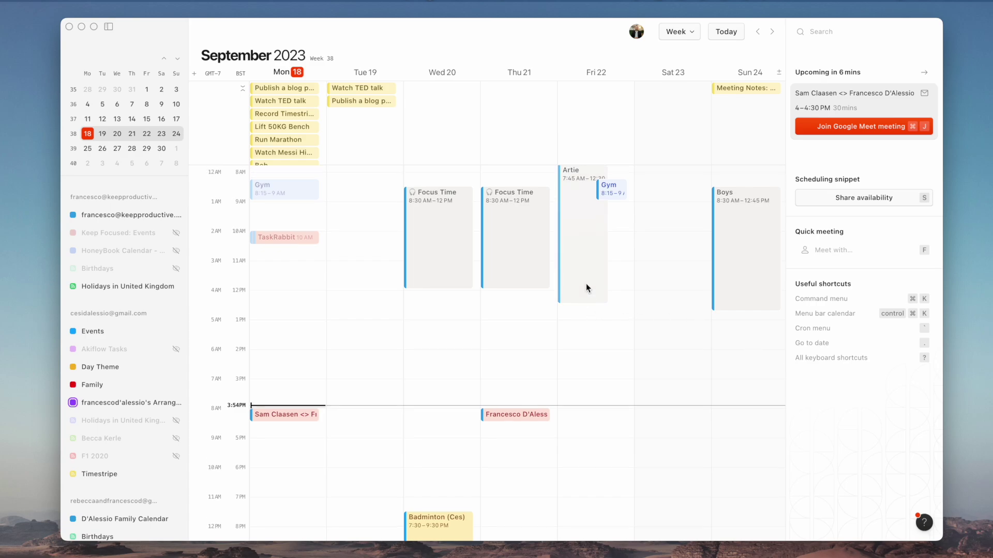
click(433, 249)
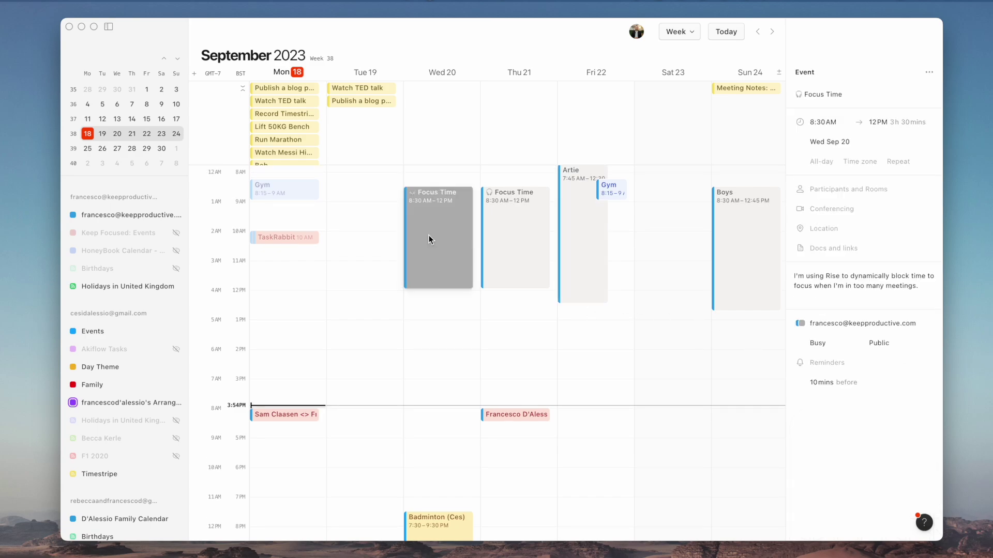
key(s)
Hold Fri 22 2:15–3:15, Wed 20 2:15–3:30, and Tue 19 2:15–4 and 6–7 PM.
drag(596, 362, 596, 389)
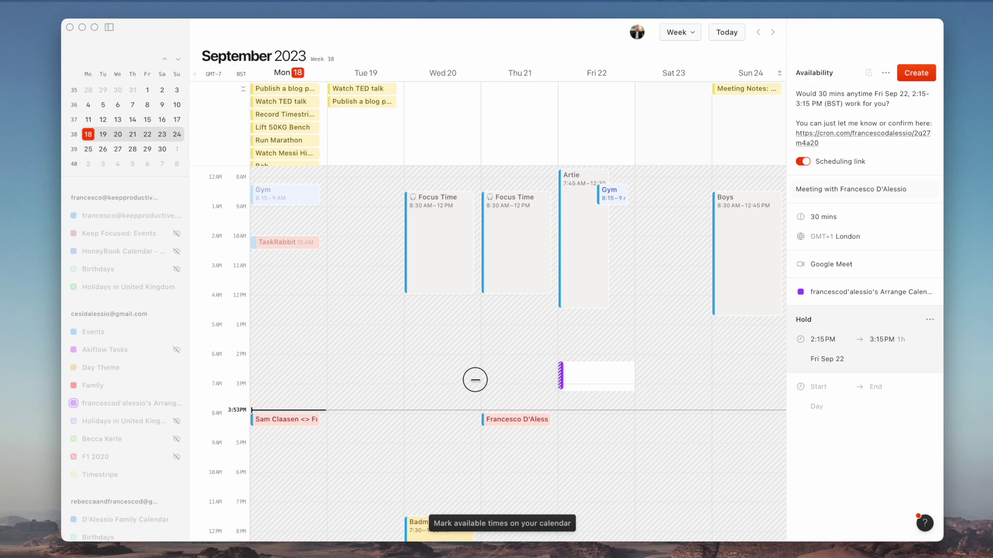
drag(442, 365, 442, 395)
drag(364, 365, 365, 411)
drag(365, 474, 365, 497)
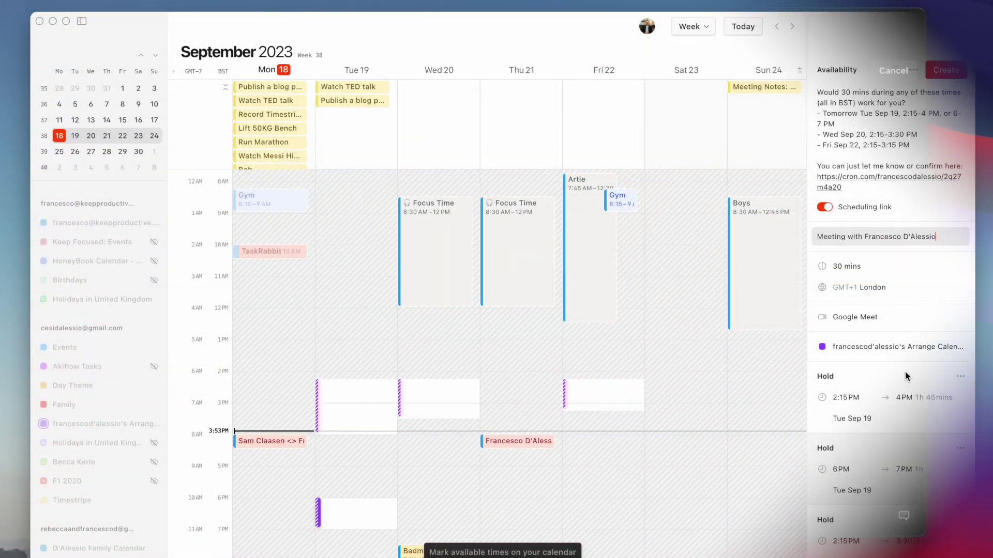
Create the availability, copying its snippet, and copy the booking link.
click(947, 65)
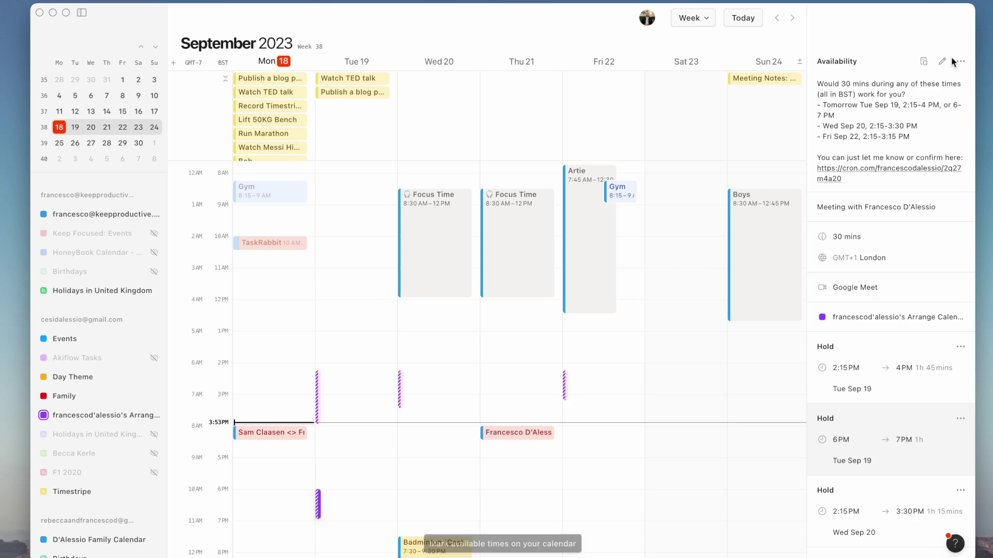
right_click(922, 165)
click(948, 201)
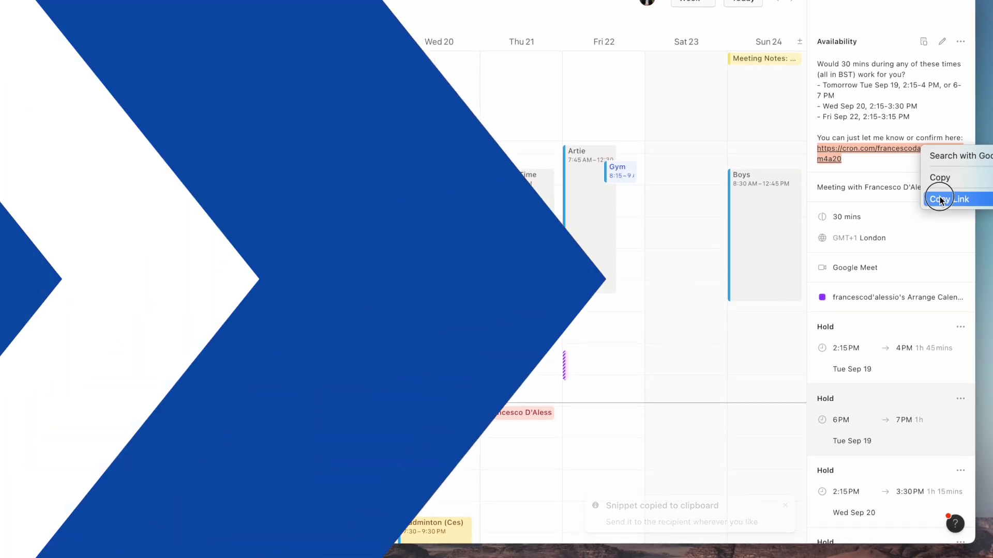